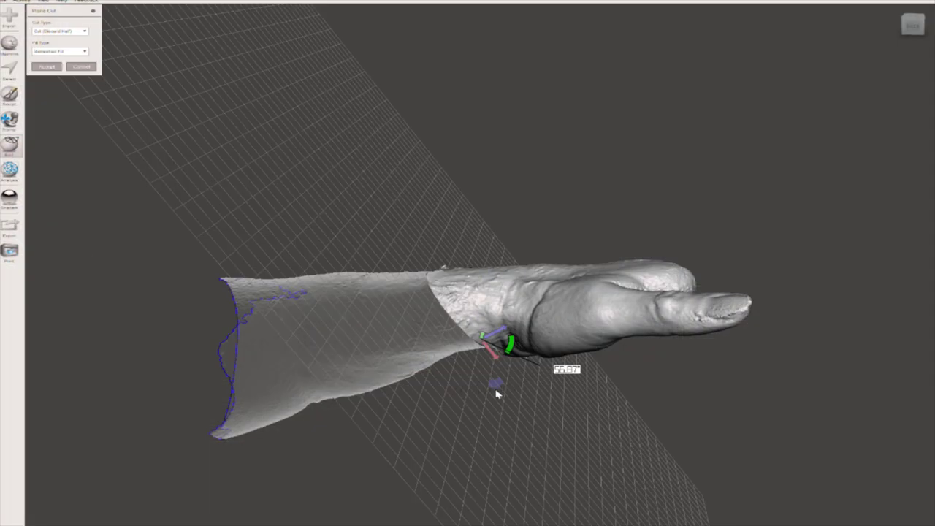
Tilt the cutting plane across the wrist and cut off the forearm with No Fill
{"action": "left_click_drag", "start_coordinate": [497, 388], "coordinate": [515, 395]}
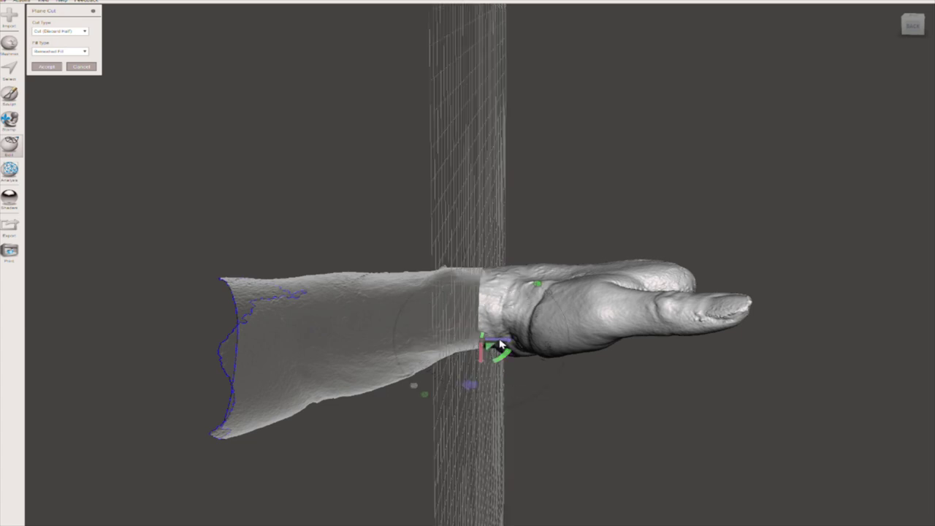
{"action": "left_click_drag", "start_coordinate": [510, 343], "coordinate": [543, 341]}
{"action": "right_click_drag", "start_coordinate": [544, 342], "coordinate": [518, 388]}
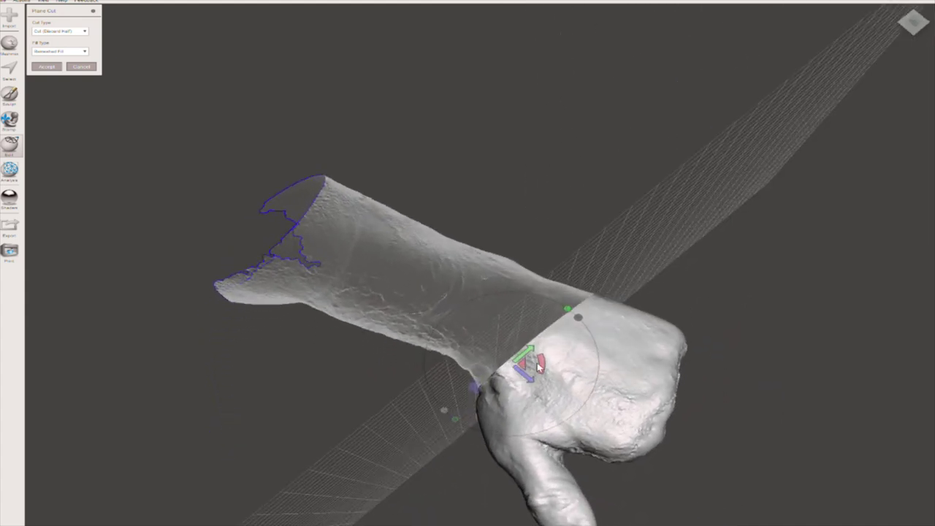
{"action": "left_click_drag", "start_coordinate": [545, 367], "coordinate": [538, 377]}
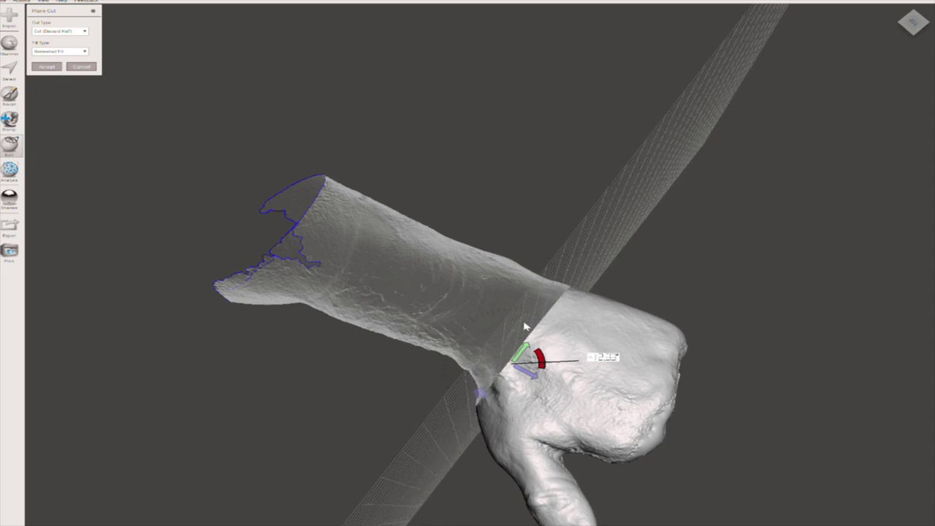
{"action": "right_click_drag", "start_coordinate": [528, 316], "coordinate": [555, 356]}
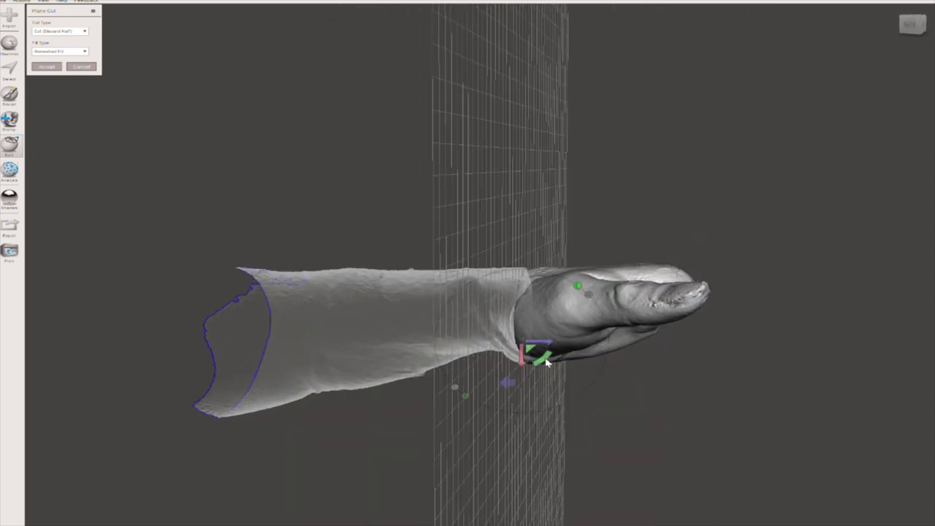
{"action": "left_click_drag", "start_coordinate": [543, 361], "coordinate": [555, 337]}
{"action": "right_click_drag", "start_coordinate": [587, 326], "coordinate": [426, 352]}
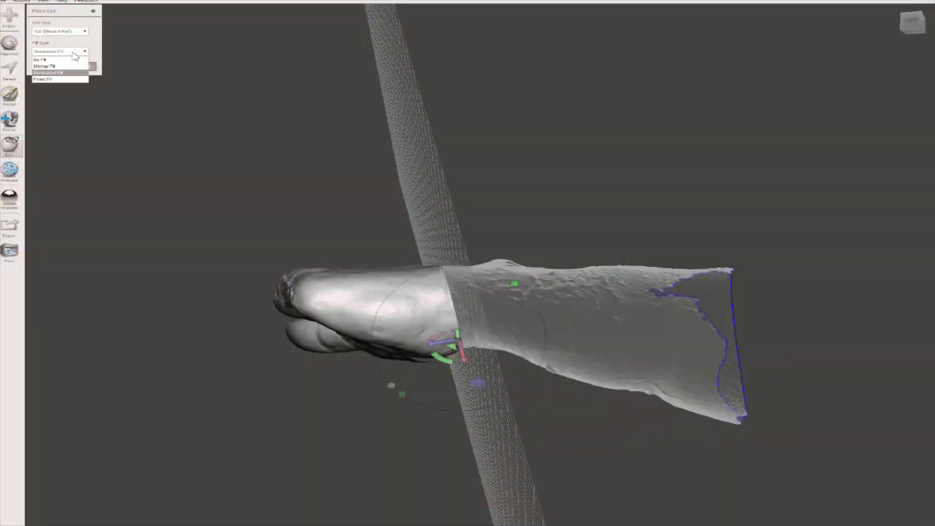
{"action": "left_click", "coordinate": [63, 65]}
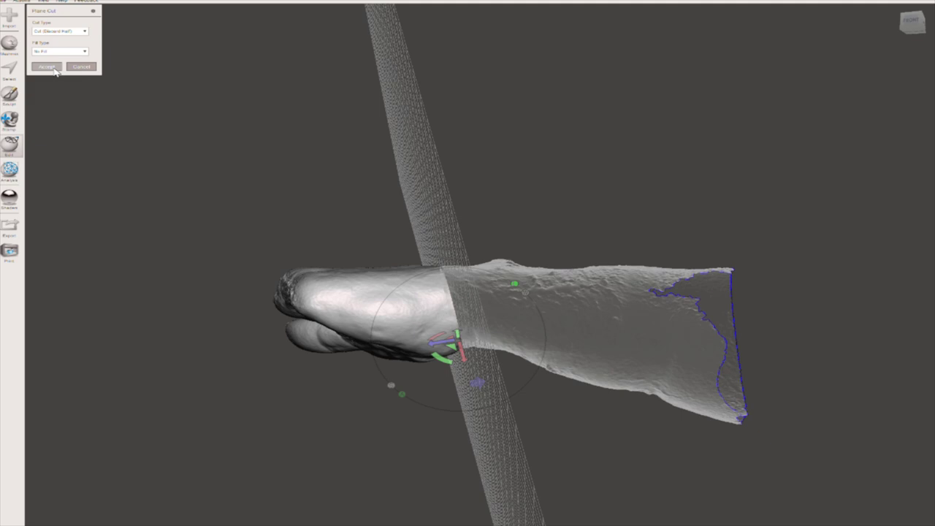
{"action": "key", "text": "Return"}
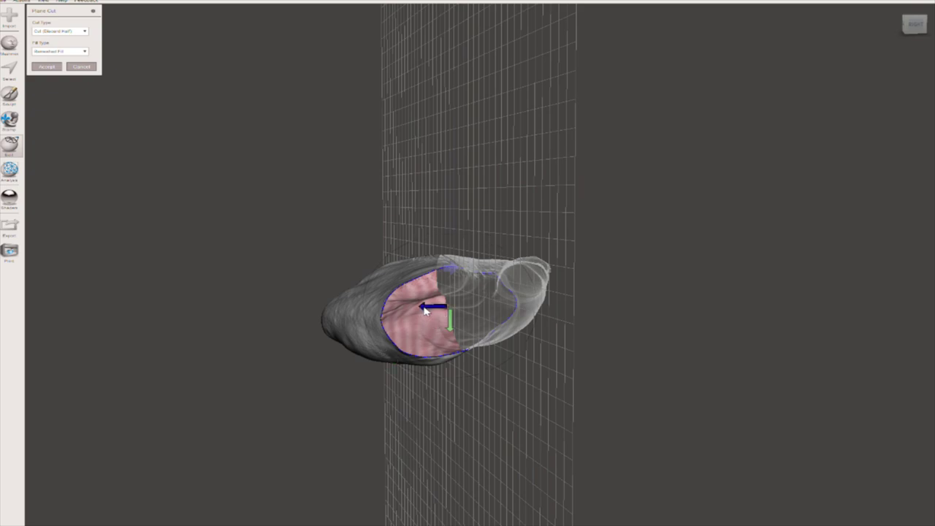
Rotate the new cutting plane about 82 degrees and slide it across the hand's opposite end
{"action": "right_click_drag", "start_coordinate": [425, 310], "coordinate": [179, 371]}
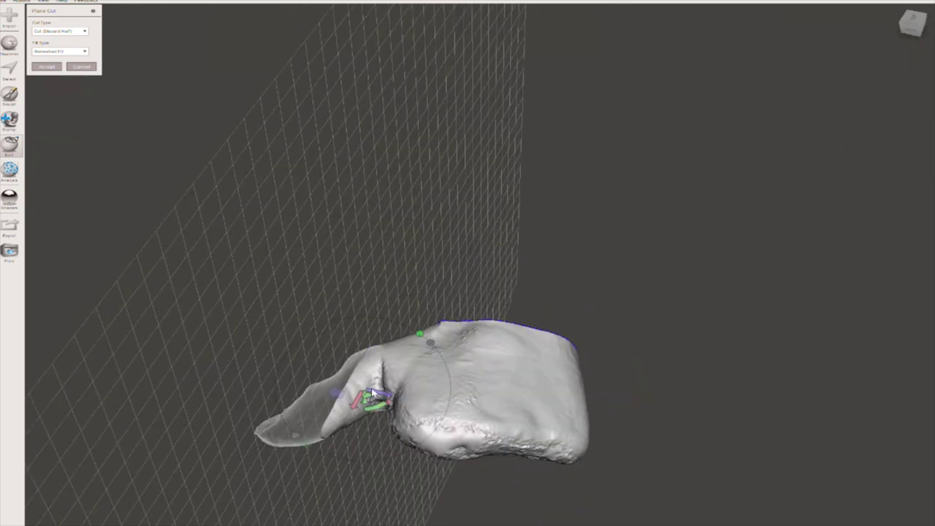
{"action": "left_click_drag", "start_coordinate": [375, 395], "coordinate": [414, 402]}
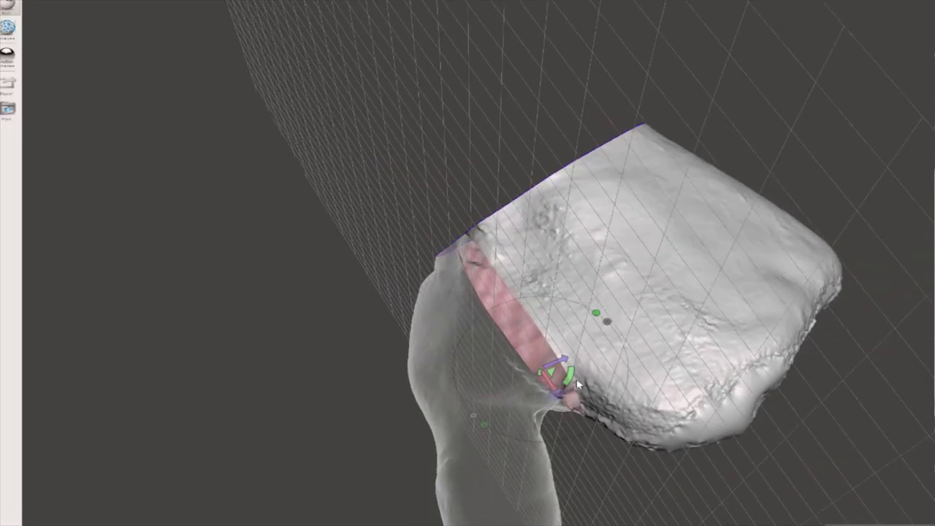
{"action": "left_click_drag", "start_coordinate": [571, 378], "coordinate": [571, 385]}
{"action": "right_click_drag", "start_coordinate": [611, 376], "coordinate": [503, 283]}
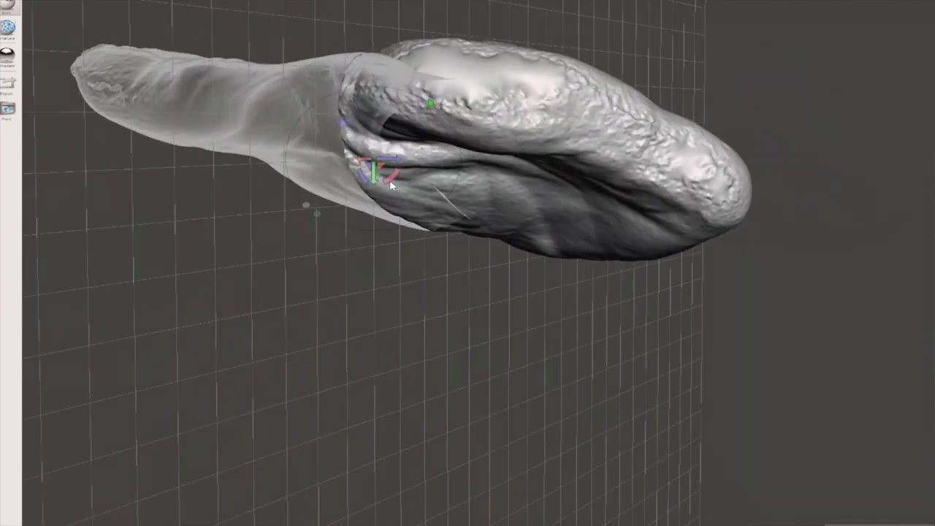
{"action": "left_click_drag", "start_coordinate": [391, 182], "coordinate": [396, 180]}
{"action": "right_click_drag", "start_coordinate": [397, 180], "coordinate": [537, 204]}
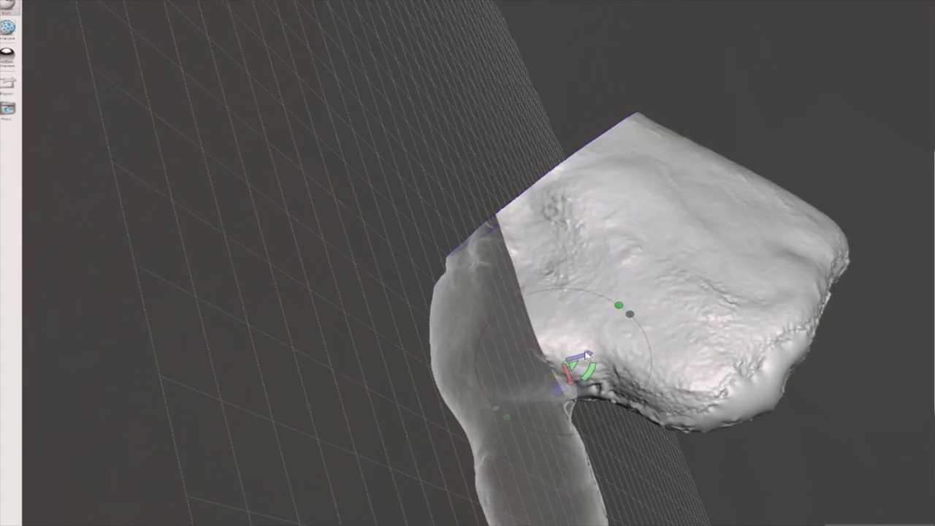
{"action": "left_click_drag", "start_coordinate": [589, 358], "coordinate": [622, 356]}
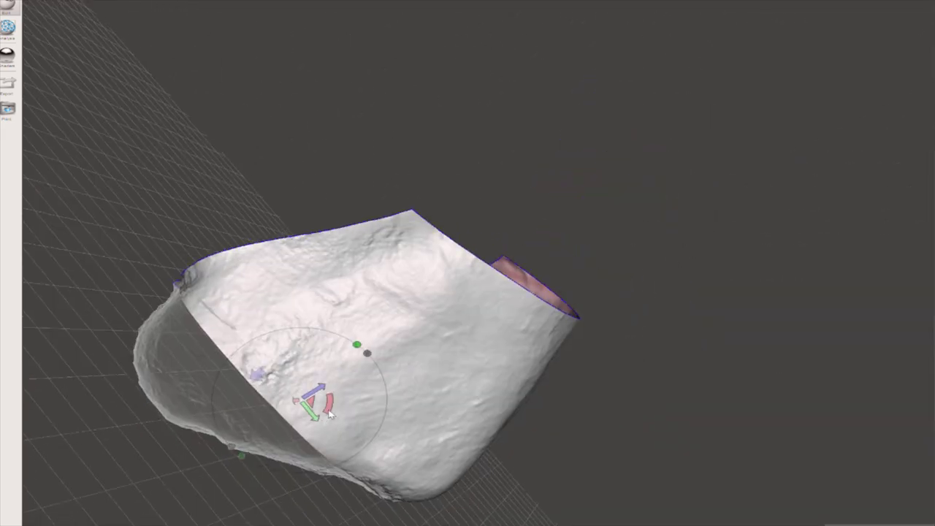
Fine-tune the cutting plane's tilt and position along the side of the hand shell
{"action": "mouse_move", "coordinate": [329, 414]}
{"action": "left_mouse_down"}
{"action": "mouse_move", "coordinate": [330, 392]}
{"action": "mouse_move", "coordinate": [355, 401]}
{"action": "left_mouse_up"}
{"action": "right_click_drag", "start_coordinate": [355, 402], "coordinate": [459, 304]}
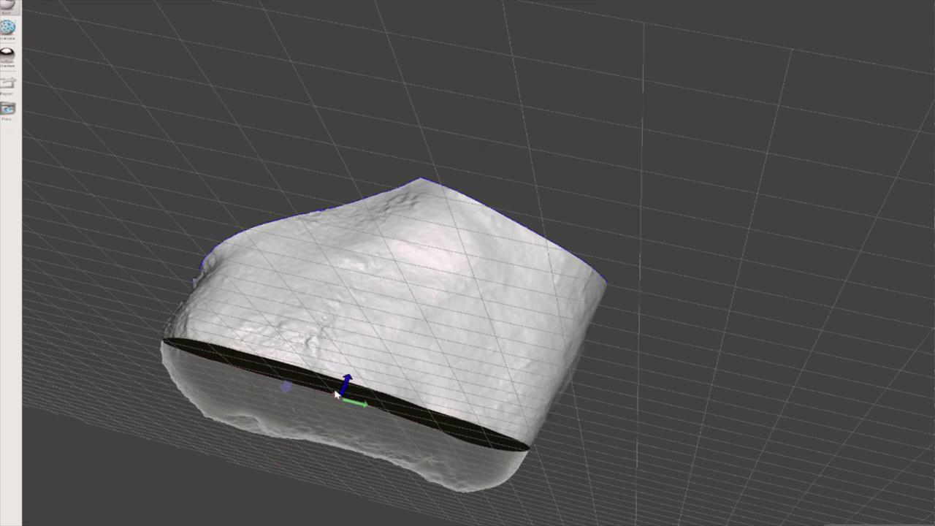
{"action": "left_click_drag", "start_coordinate": [336, 392], "coordinate": [335, 395]}
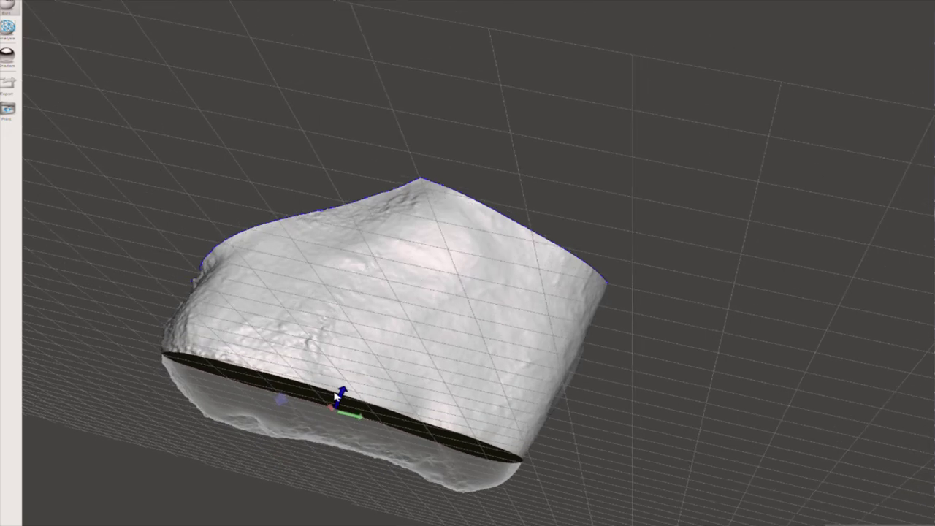
{"action": "right_click_drag", "start_coordinate": [350, 391], "coordinate": [597, 325]}
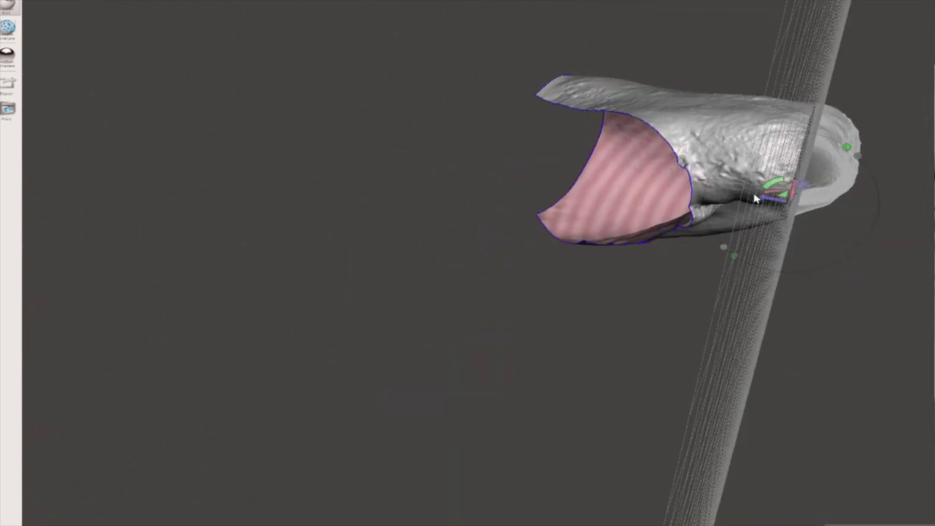
{"action": "left_click_drag", "start_coordinate": [777, 187], "coordinate": [773, 188]}
{"action": "right_click_drag", "start_coordinate": [773, 187], "coordinate": [810, 188]}
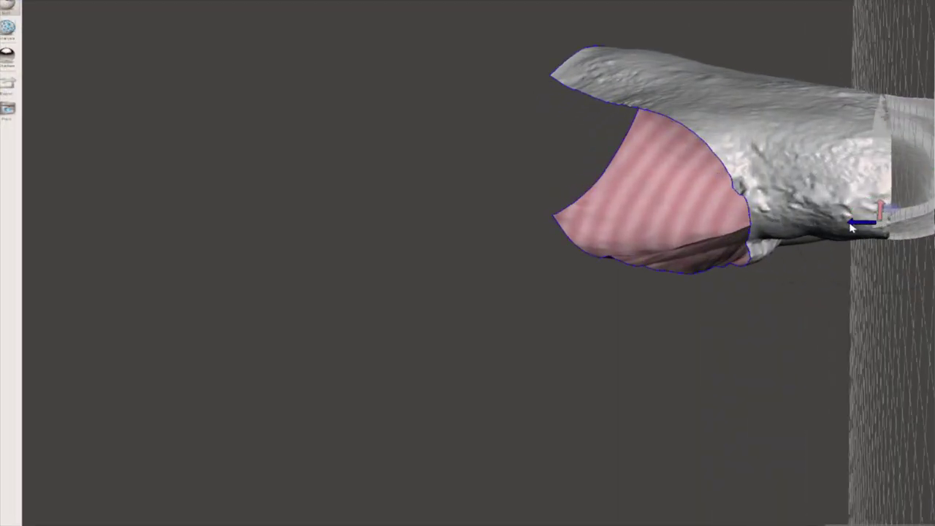
{"action": "left_click_drag", "start_coordinate": [860, 228], "coordinate": [867, 228]}
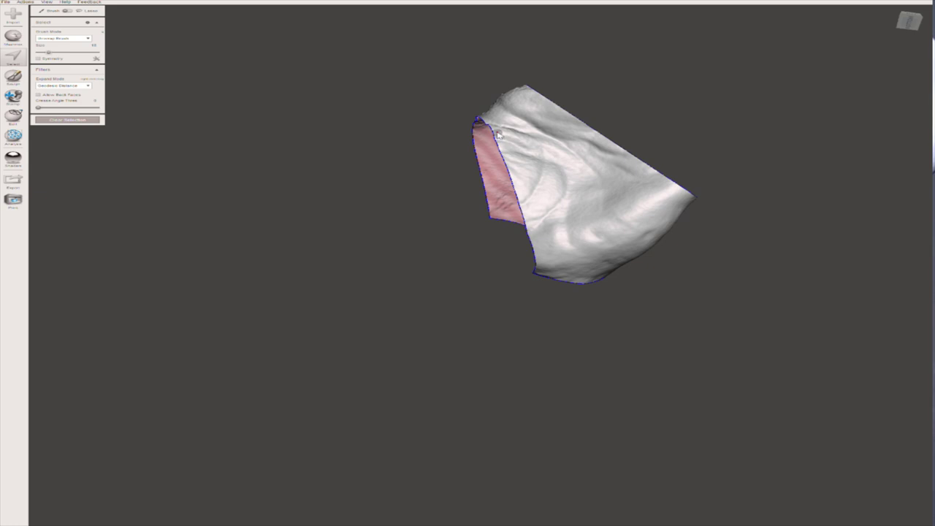
Brush-select the excess strip along the shell's lower cut edge, including the missed white patch
{"action": "mouse_move", "coordinate": [524, 160]}
{"action": "left_mouse_down"}
{"action": "mouse_move", "coordinate": [533, 187]}
{"action": "mouse_move", "coordinate": [527, 227]}
{"action": "mouse_move", "coordinate": [512, 153]}
{"action": "left_mouse_up"}
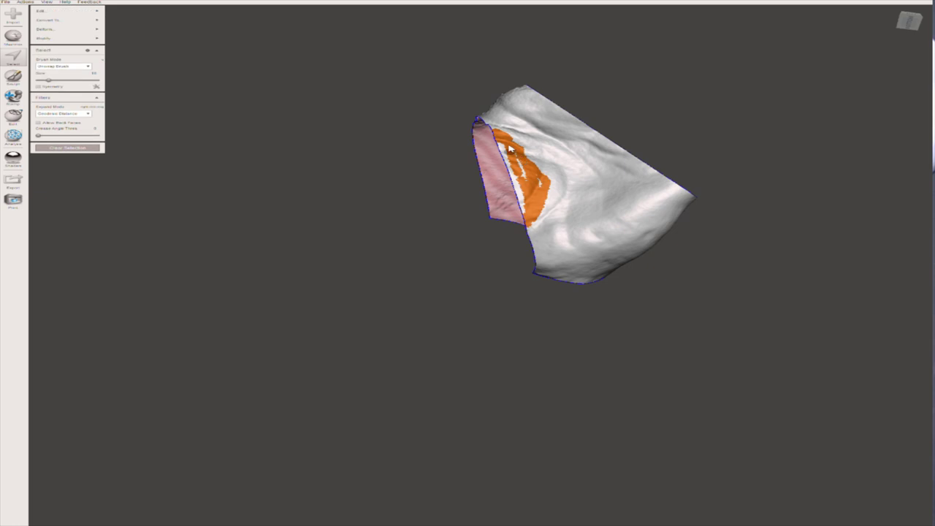
{"action": "scroll", "coordinate": [523, 159], "scroll_direction": "up", "scroll_amount": 5}
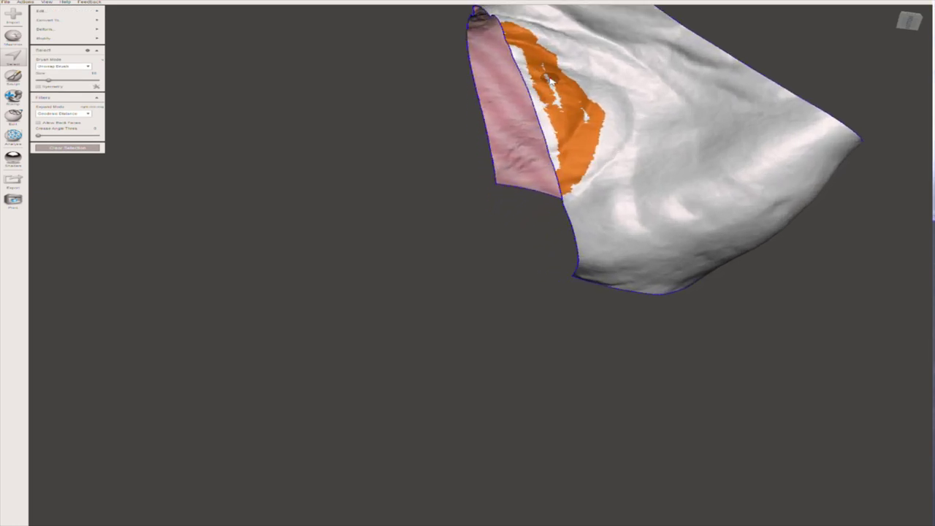
{"action": "key", "text": "f"}
{"action": "scroll", "coordinate": [619, 262], "scroll_direction": "up", "scroll_amount": 3}
{"action": "mouse_move", "coordinate": [561, 281]}
{"action": "right_mouse_down"}
{"action": "mouse_move", "coordinate": [653, 297]}
{"action": "mouse_move", "coordinate": [570, 299]}
{"action": "mouse_move", "coordinate": [567, 311]}
{"action": "mouse_move", "coordinate": [559, 295]}
{"action": "right_mouse_up"}
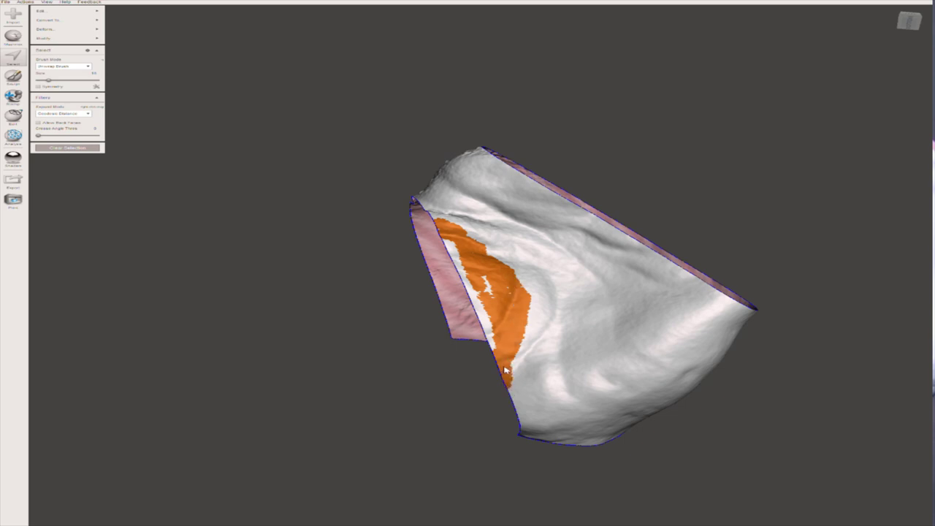
{"action": "mouse_move", "coordinate": [503, 336]}
{"action": "left_mouse_down"}
{"action": "mouse_move", "coordinate": [485, 325]}
{"action": "mouse_move", "coordinate": [499, 355]}
{"action": "mouse_move", "coordinate": [458, 262]}
{"action": "left_mouse_up"}
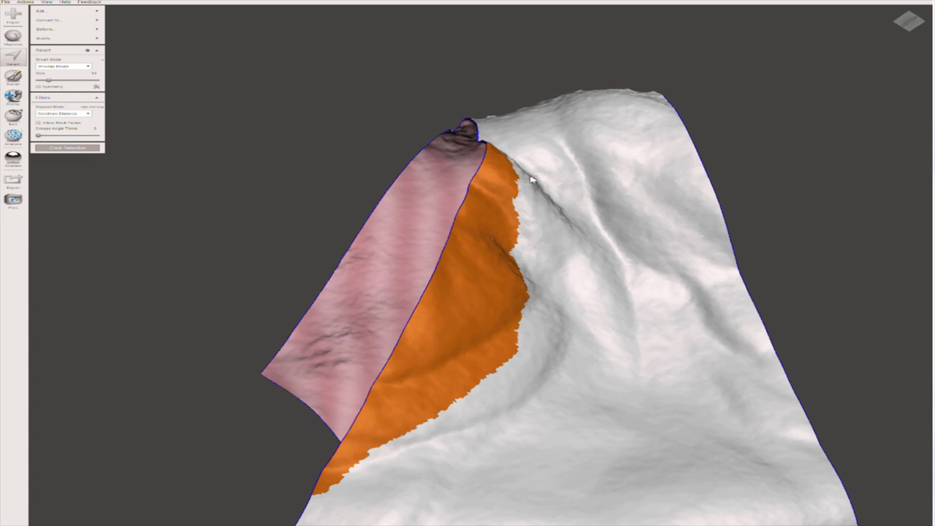
Extend the brush selection along the shell's upper-right edge
{"action": "mouse_move", "coordinate": [645, 338]}
{"action": "right_mouse_down"}
{"action": "mouse_move", "coordinate": [590, 358]}
{"action": "mouse_move", "coordinate": [518, 340]}
{"action": "mouse_move", "coordinate": [533, 340]}
{"action": "mouse_move", "coordinate": [539, 320]}
{"action": "right_mouse_up"}
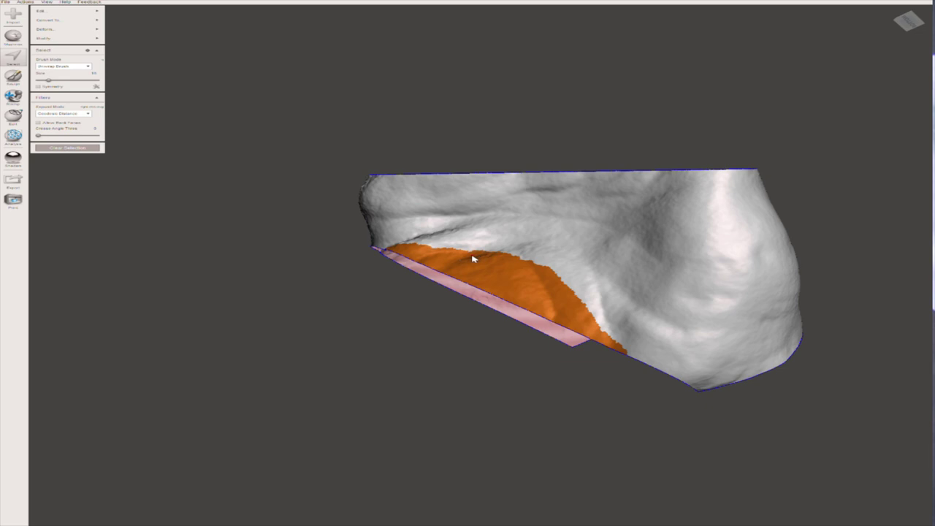
{"action": "right_click_drag", "start_coordinate": [679, 375], "coordinate": [604, 141]}
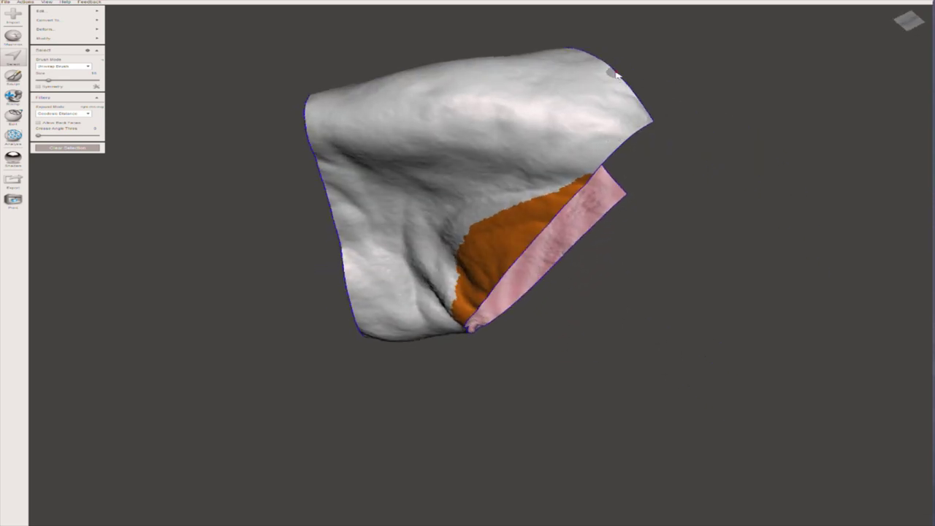
{"action": "mouse_move", "coordinate": [619, 80]}
{"action": "left_mouse_down"}
{"action": "mouse_move", "coordinate": [626, 141]}
{"action": "mouse_move", "coordinate": [638, 128]}
{"action": "mouse_move", "coordinate": [632, 92]}
{"action": "mouse_move", "coordinate": [642, 124]}
{"action": "left_mouse_up"}
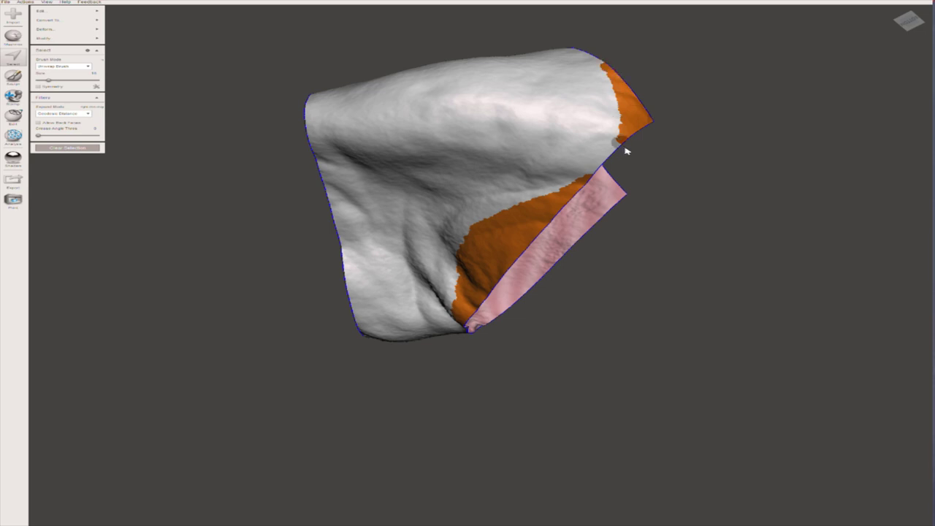
Discard the two selected edge regions from the shell
{"action": "left_click", "coordinate": [43, 10]}
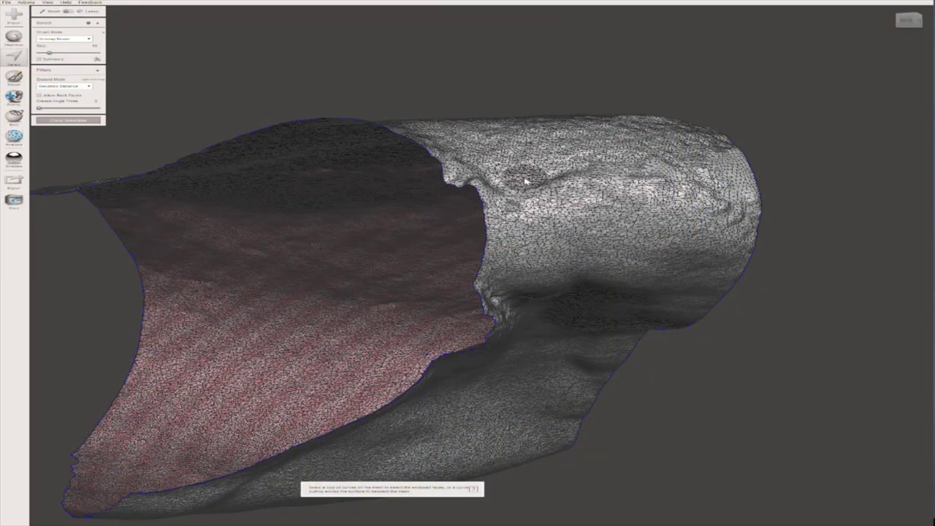
Select the trimmed shell's whole connected outer surface
{"action": "left_click", "coordinate": [526, 181]}
{"action": "double_click", "coordinate": [537, 188]}
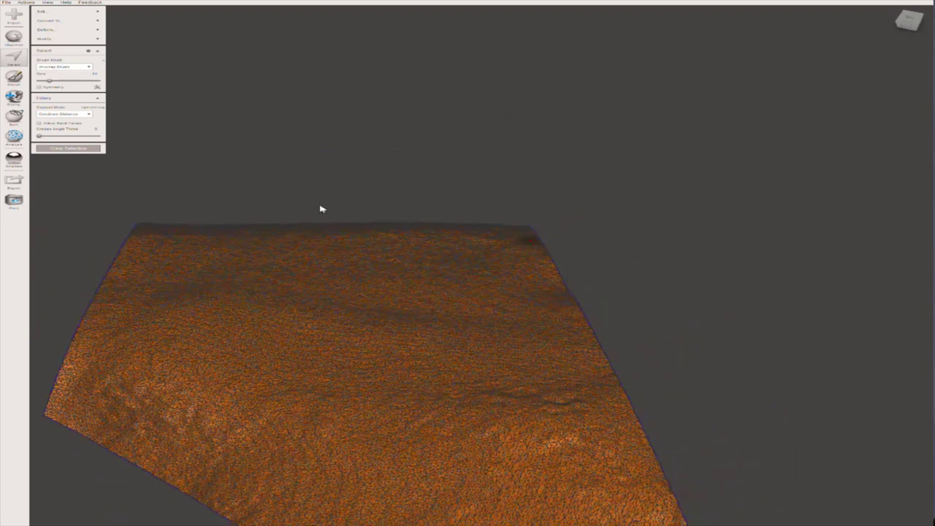
Start Edit > Reduce on the selected shell to preview a coarser mesh
{"action": "left_click", "coordinate": [62, 15]}
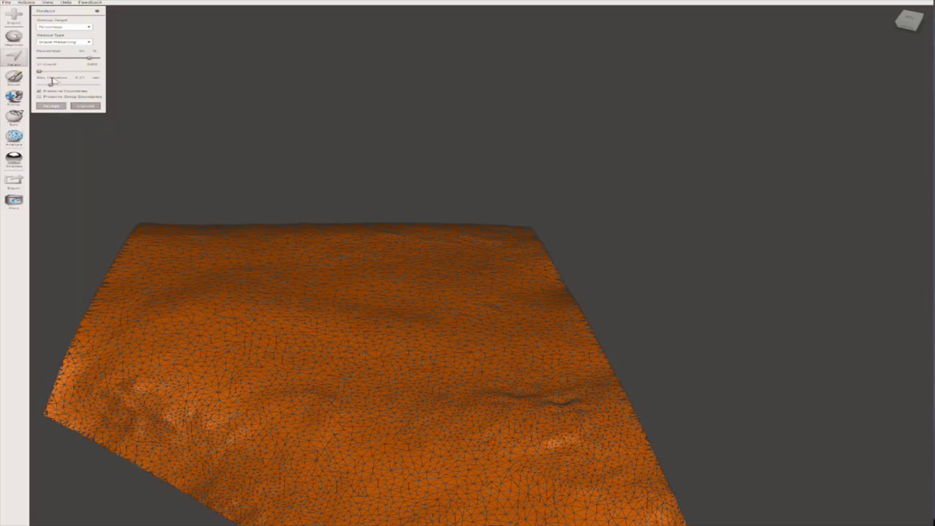
Accept the reduction, then remesh the shell at lower relative density for larger triangles
{"action": "left_click", "coordinate": [42, 108]}
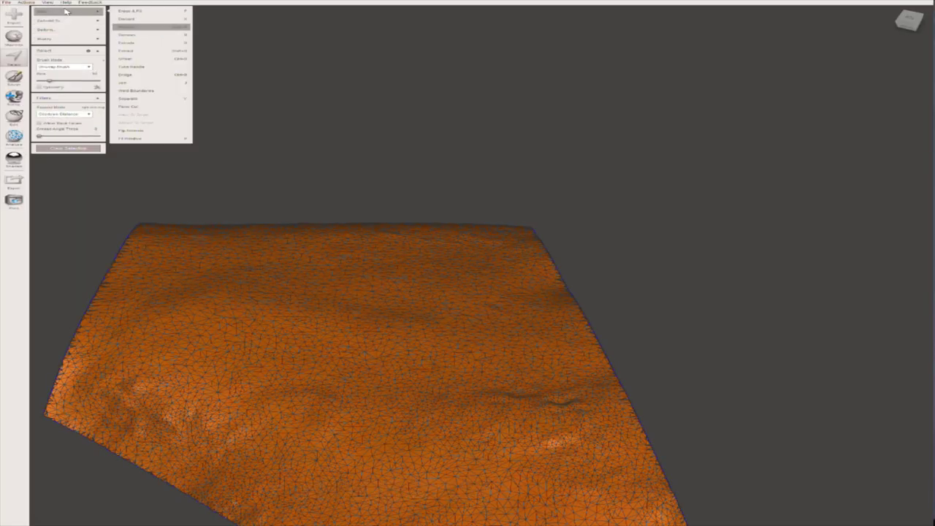
{"action": "mouse_move", "coordinate": [69, 16]}
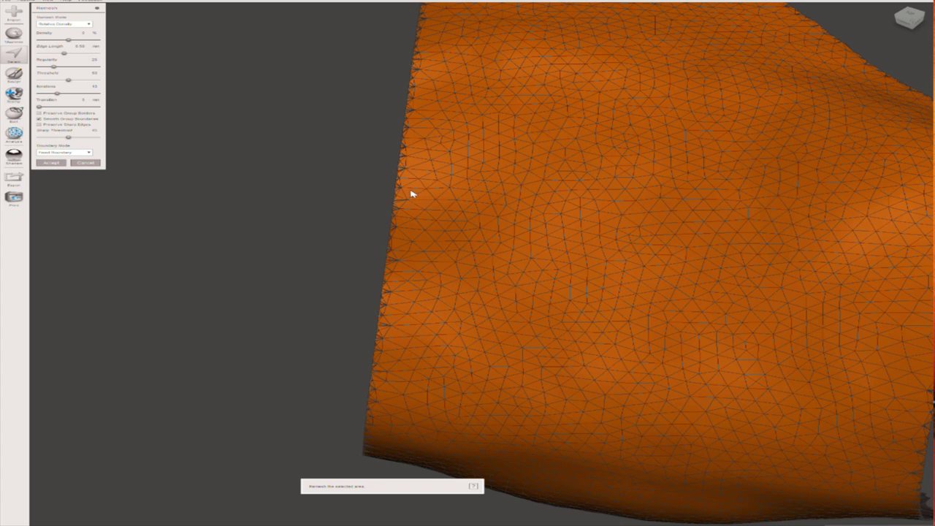
{"action": "scroll", "coordinate": [411, 194], "scroll_direction": "up", "scroll_amount": 2}
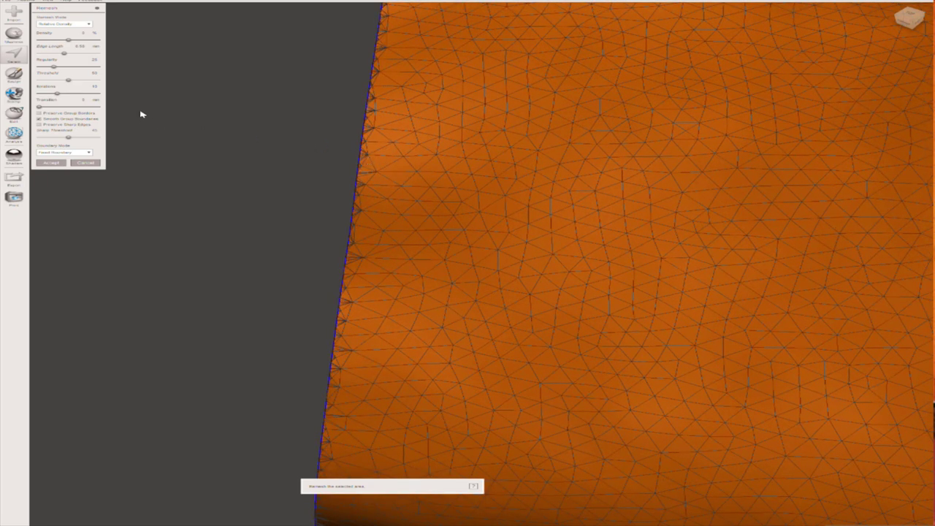
{"action": "left_click_drag", "start_coordinate": [68, 39], "coordinate": [47, 41]}
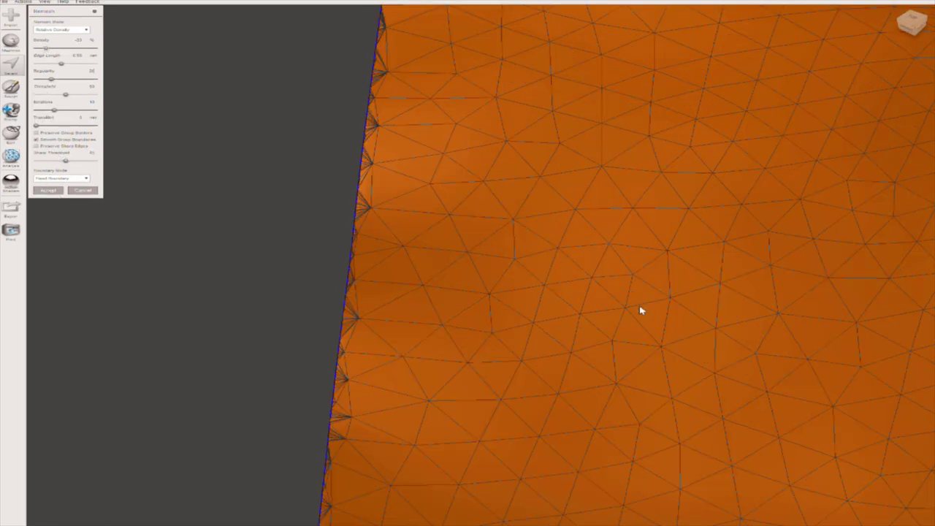
{"action": "right_click_drag", "start_coordinate": [630, 311], "coordinate": [416, 321]}
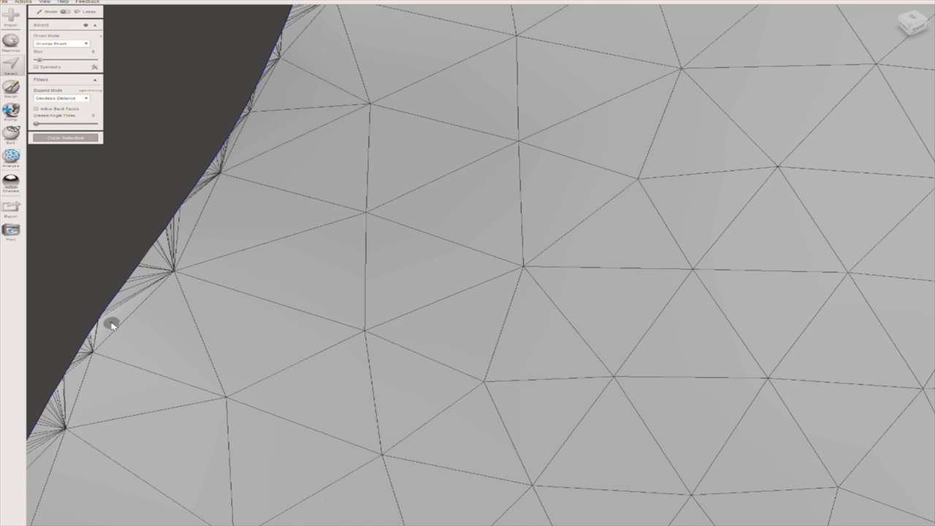
Select the narrow band of faces along the remeshed shell's open edge
{"action": "double_click", "coordinate": [111, 326]}
{"action": "left_click", "coordinate": [214, 171]}
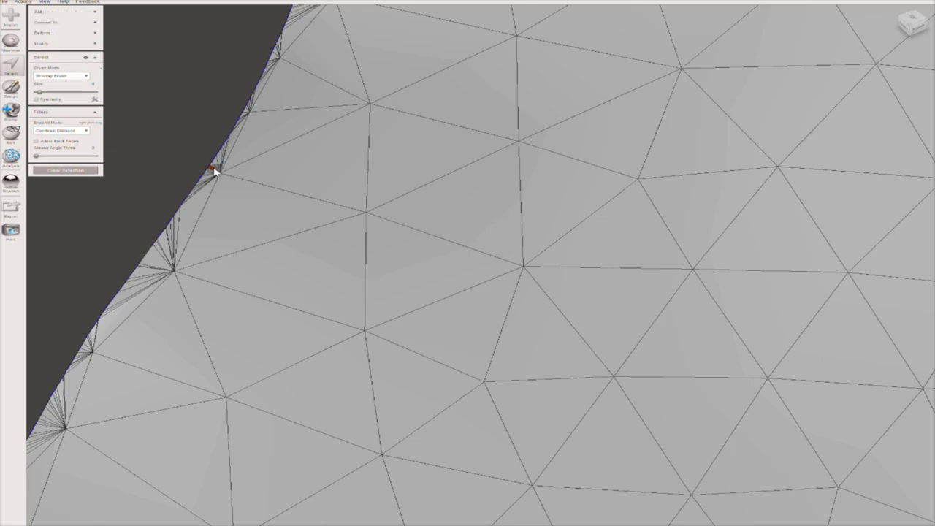
{"action": "scroll", "coordinate": [344, 261], "scroll_direction": "down", "scroll_amount": 2}
{"action": "scroll", "coordinate": [349, 263], "scroll_direction": "down", "scroll_amount": 3}
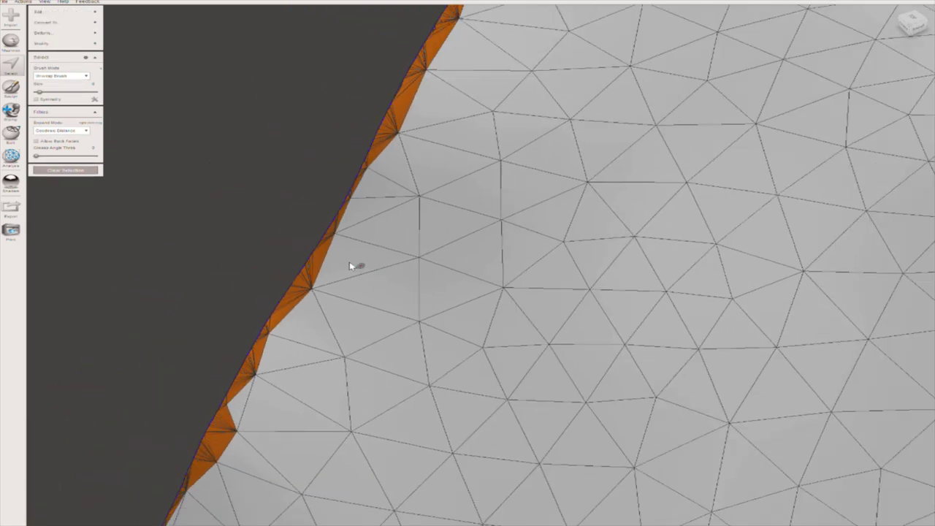
{"action": "scroll", "coordinate": [343, 267], "scroll_direction": "down", "scroll_amount": 2}
{"action": "scroll", "coordinate": [268, 241], "scroll_direction": "up", "scroll_amount": 5}
{"action": "scroll", "coordinate": [219, 212], "scroll_direction": "down", "scroll_amount": 1}
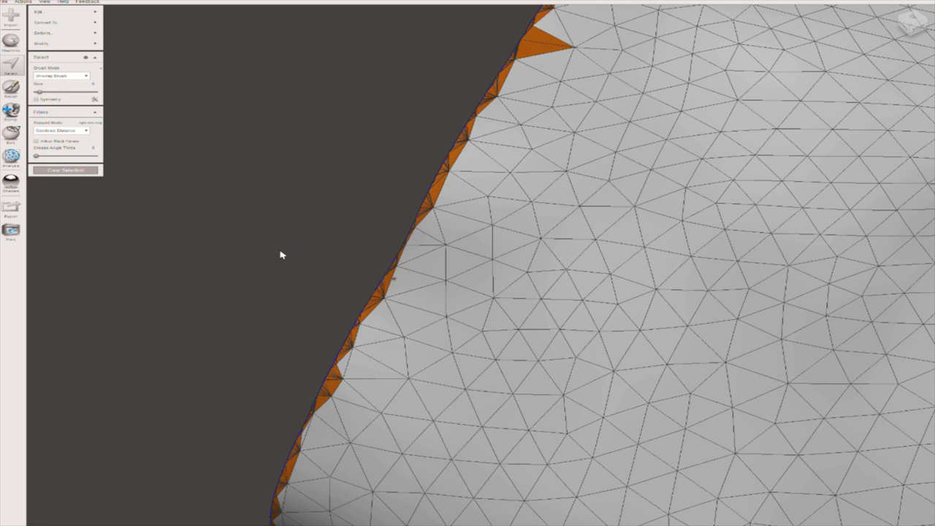
Clean up the edge selection's outline with Optimize Boundary
{"action": "left_click", "coordinate": [65, 43]}
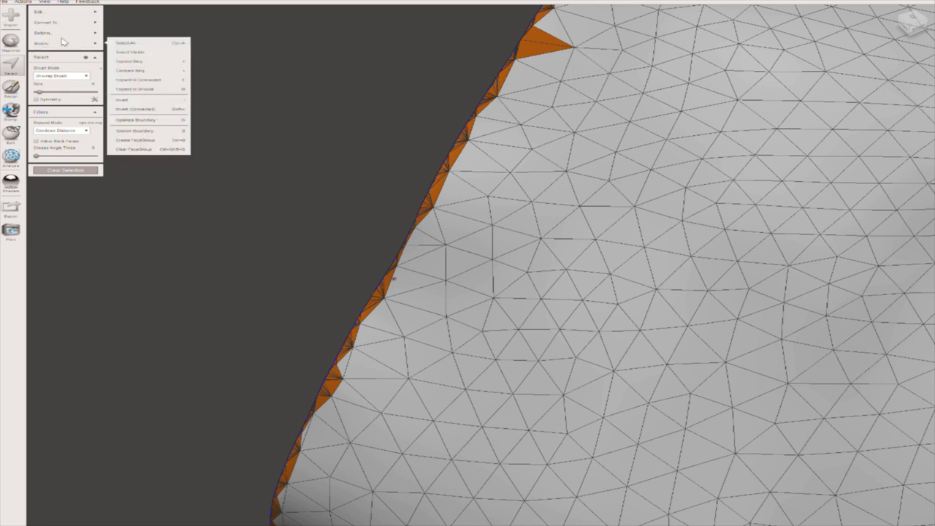
{"action": "left_click", "coordinate": [174, 121]}
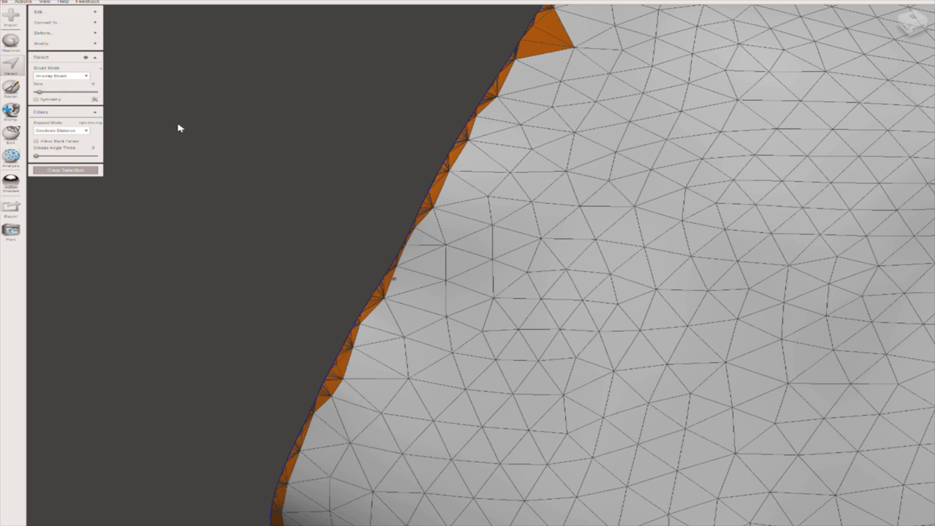
{"action": "left_click", "coordinate": [64, 44]}
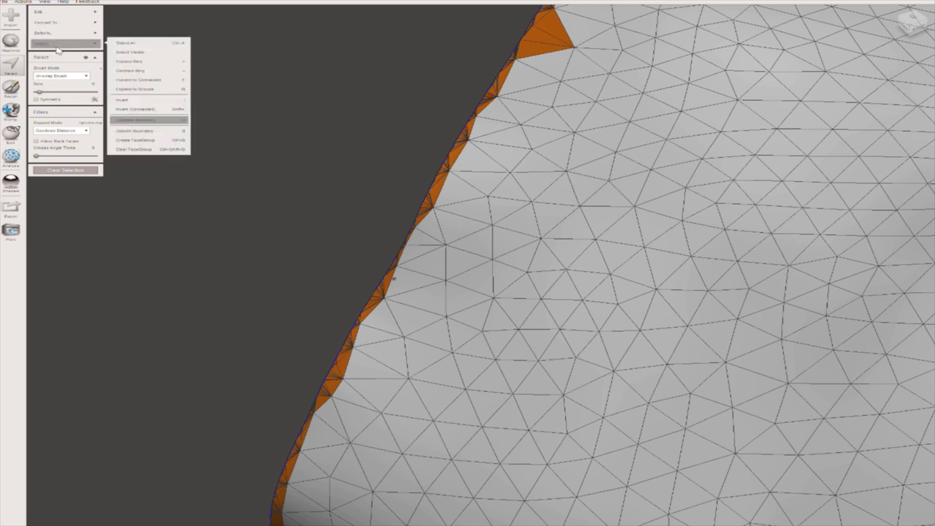
Apply Smooth Boundary to the edge band with maximum Smoothness, higher Preserve Shape and more Border Rings
{"action": "left_click", "coordinate": [149, 131]}
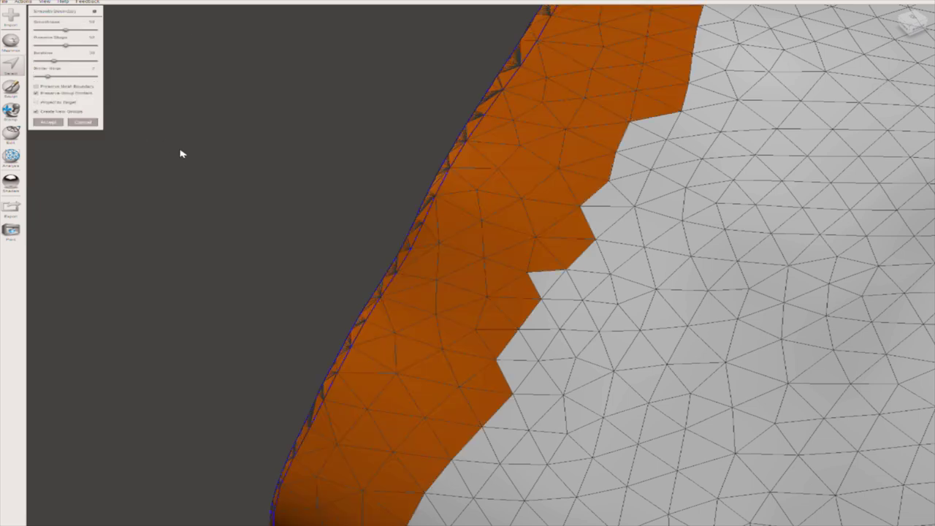
{"action": "scroll", "coordinate": [568, 317], "scroll_direction": "down", "scroll_amount": 5}
{"action": "scroll", "coordinate": [553, 292], "scroll_direction": "up", "scroll_amount": 3}
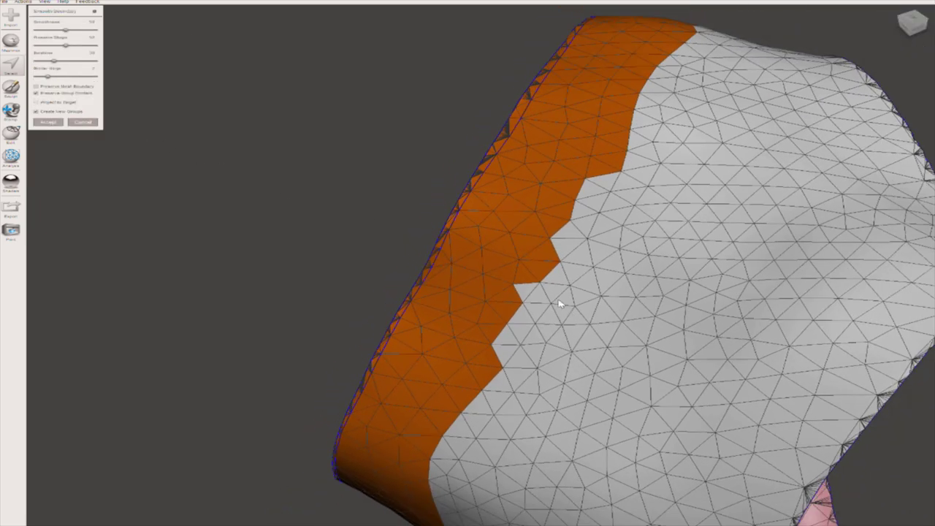
{"action": "right_click_drag", "start_coordinate": [492, 196], "coordinate": [526, 244]}
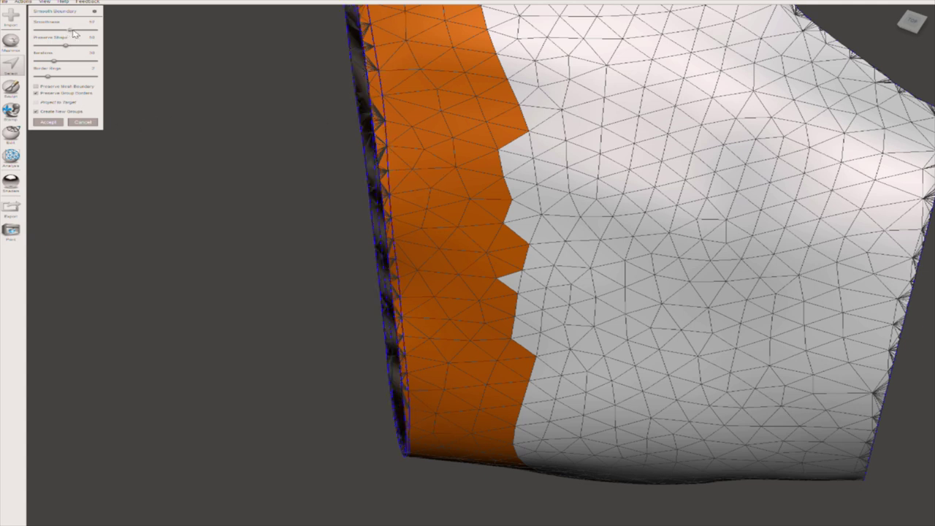
{"action": "left_click_drag", "start_coordinate": [86, 33], "coordinate": [96, 31]}
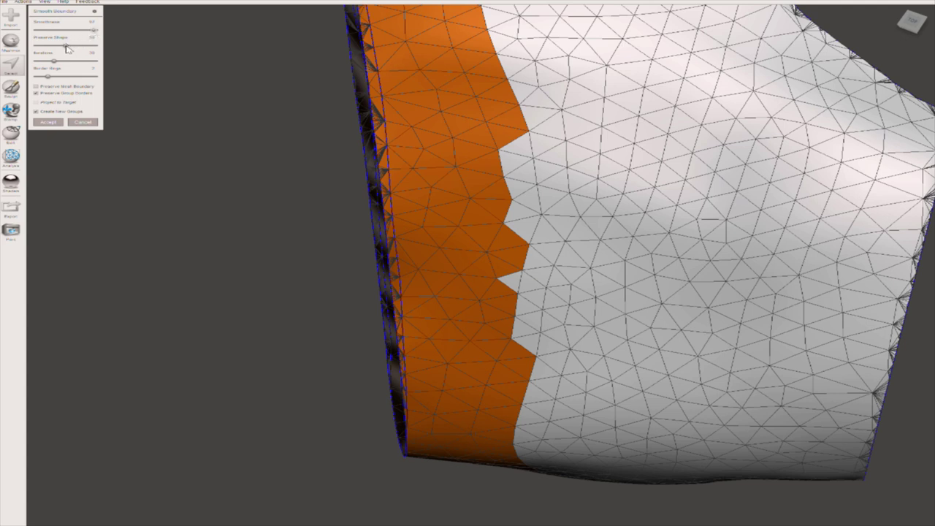
{"action": "left_click_drag", "start_coordinate": [70, 47], "coordinate": [89, 50]}
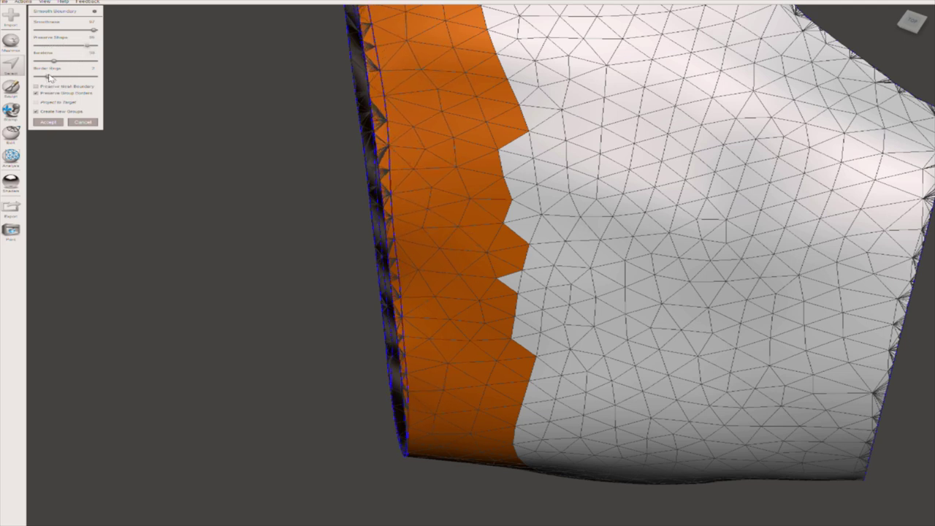
{"action": "mouse_move", "coordinate": [59, 78]}
{"action": "left_mouse_down"}
{"action": "mouse_move", "coordinate": [67, 79]}
{"action": "mouse_move", "coordinate": [53, 79]}
{"action": "left_mouse_up"}
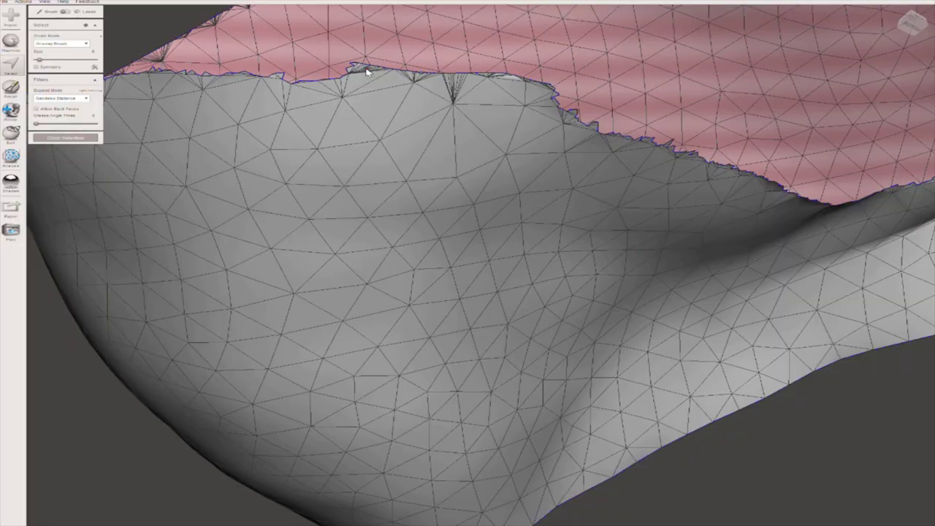
Select the ragged strip of faces along the shell edge and apply Smooth Boundary to it
{"action": "left_click", "coordinate": [367, 71]}
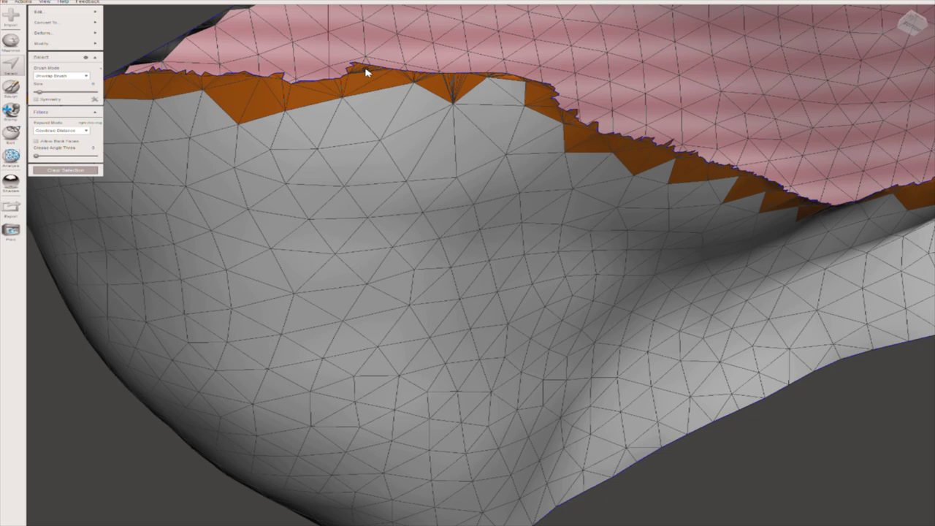
{"action": "mouse_move", "coordinate": [72, 44]}
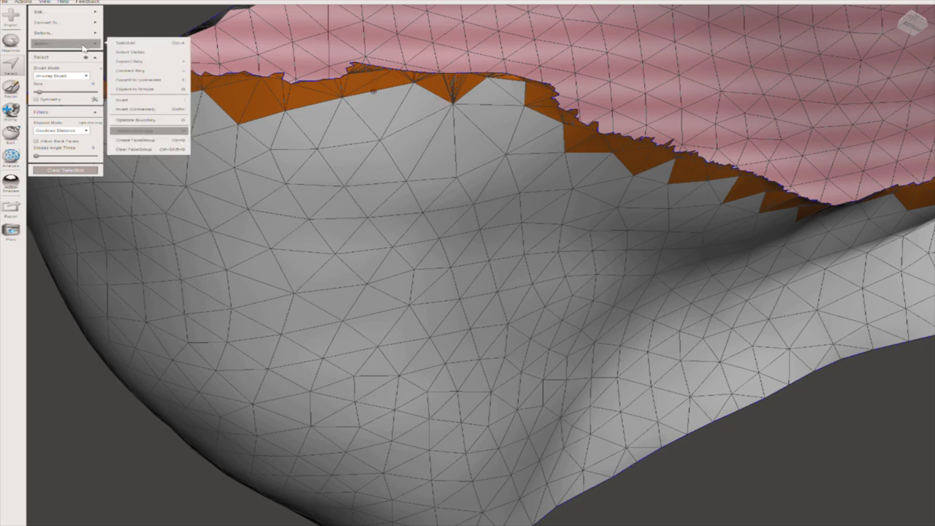
{"action": "left_click", "coordinate": [138, 121]}
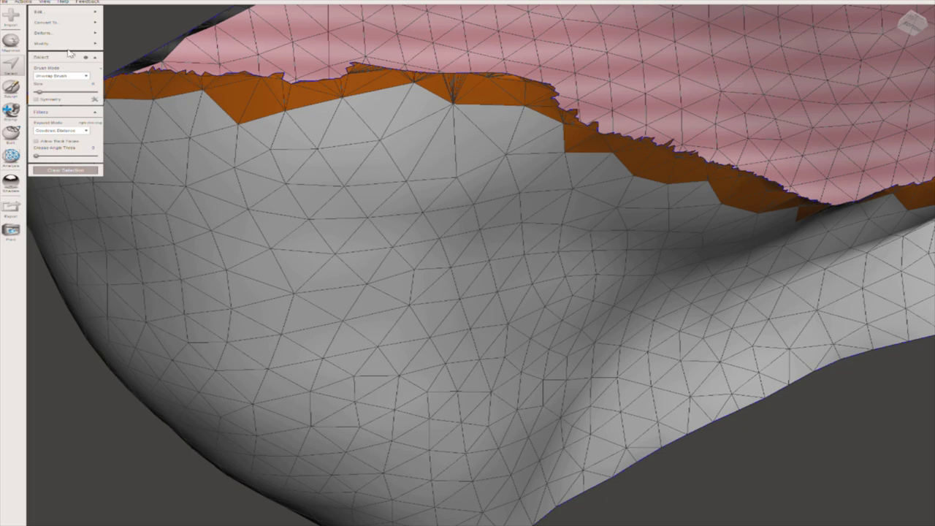
{"action": "mouse_move", "coordinate": [73, 44]}
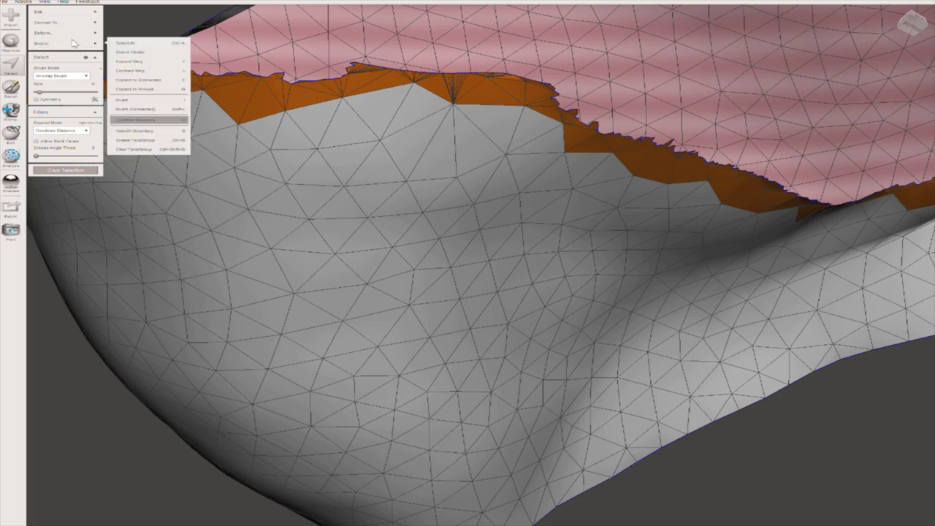
{"action": "left_click", "coordinate": [174, 131]}
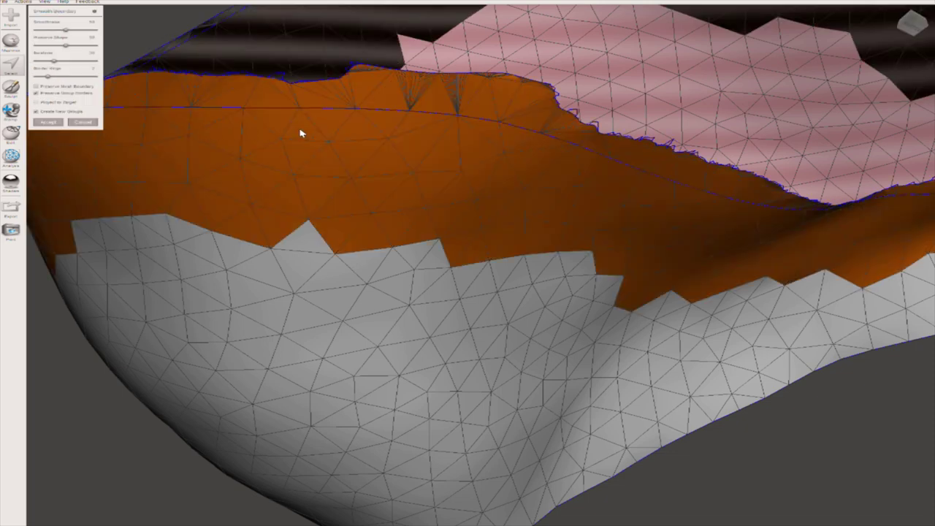
Raise the boundary Smoothness and accept the smoothed edge selection
{"action": "key", "text": "f"}
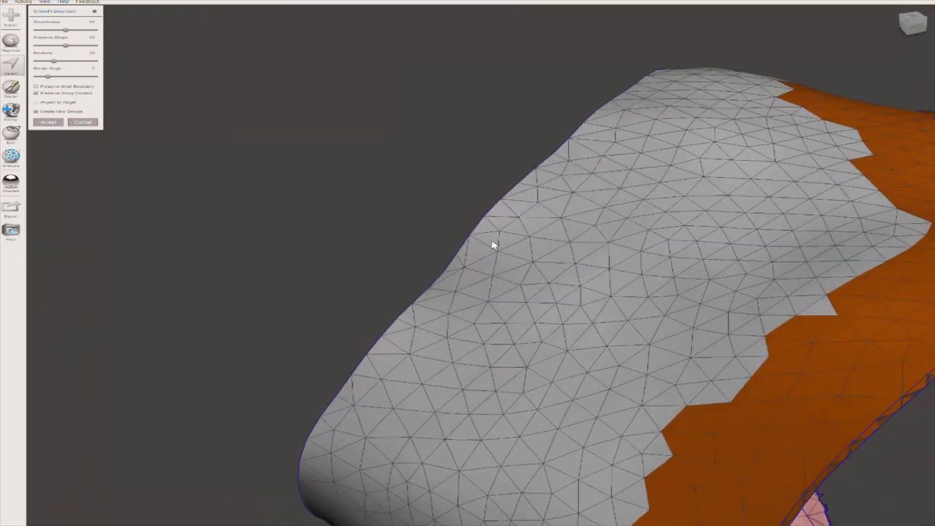
{"action": "right_click_drag", "start_coordinate": [367, 216], "coordinate": [493, 227]}
{"action": "right_click_drag", "start_coordinate": [650, 252], "coordinate": [515, 251]}
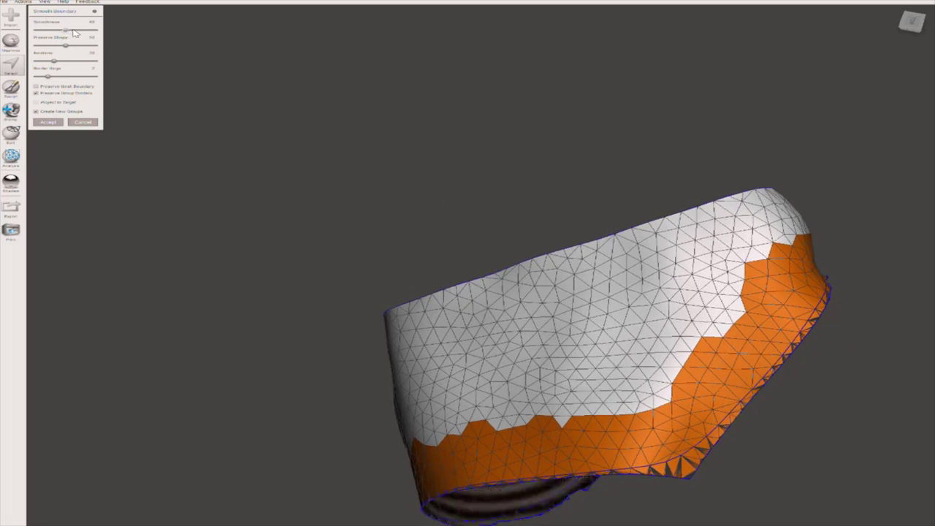
{"action": "left_click_drag", "start_coordinate": [79, 30], "coordinate": [91, 31]}
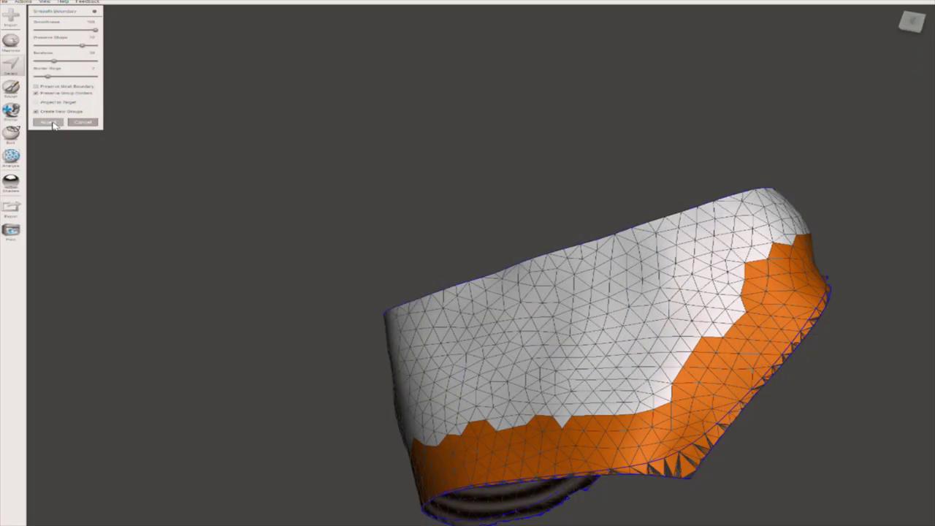
{"action": "left_click", "coordinate": [52, 123]}
Discard the selected ragged edge faces, leaving clean smooth rims on the shell
{"action": "mouse_move", "coordinate": [44, 33]}
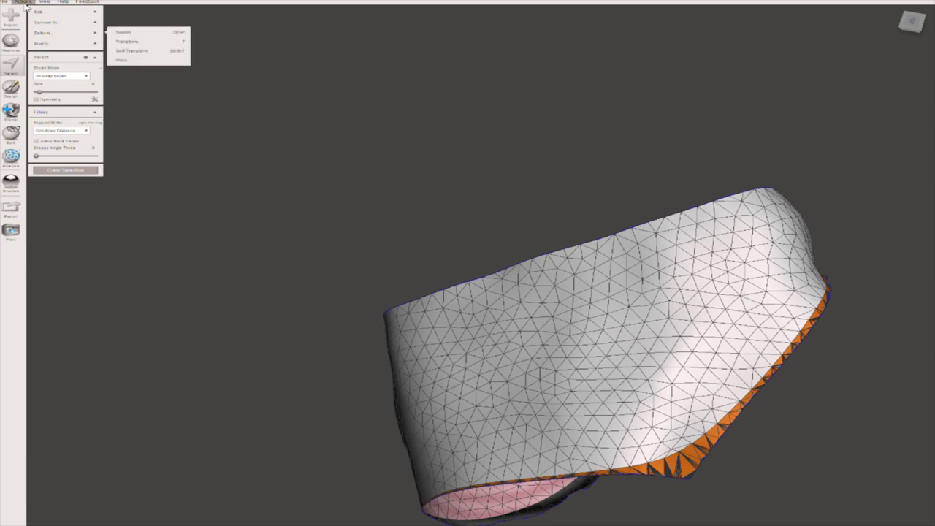
{"action": "mouse_move", "coordinate": [38, 13]}
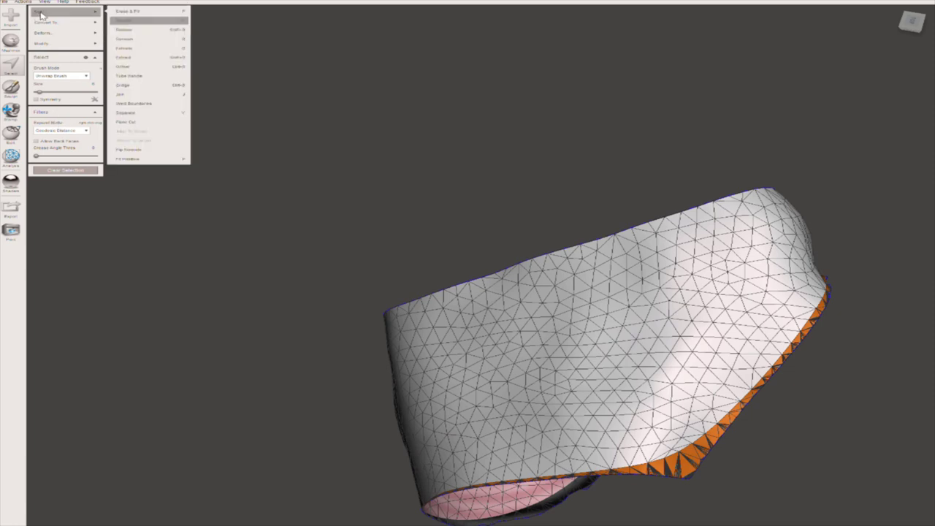
{"action": "left_click", "coordinate": [136, 21]}
{"action": "right_click_drag", "start_coordinate": [613, 292], "coordinate": [664, 255]}
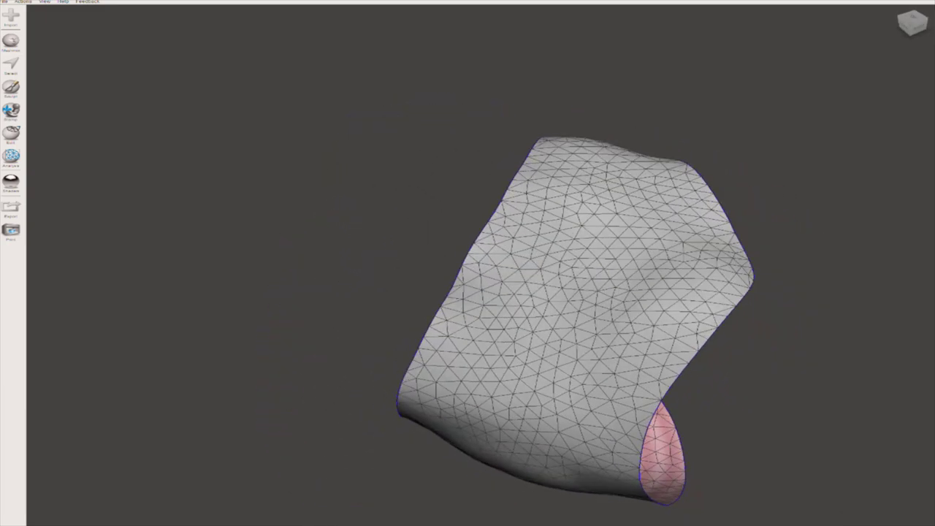
Select the entire shell and remesh it into even triangles
{"action": "left_click", "coordinate": [10, 68]}
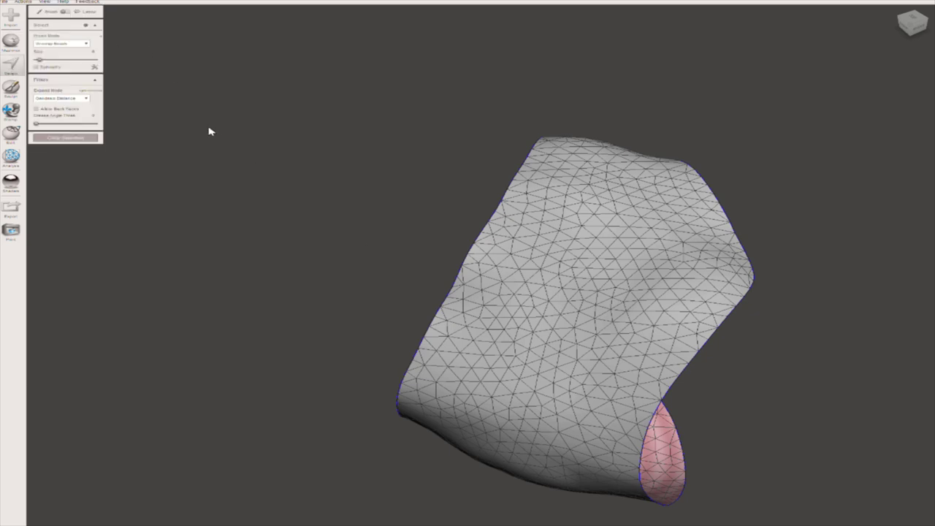
{"action": "double_click", "coordinate": [639, 301]}
{"action": "left_click", "coordinate": [73, 12]}
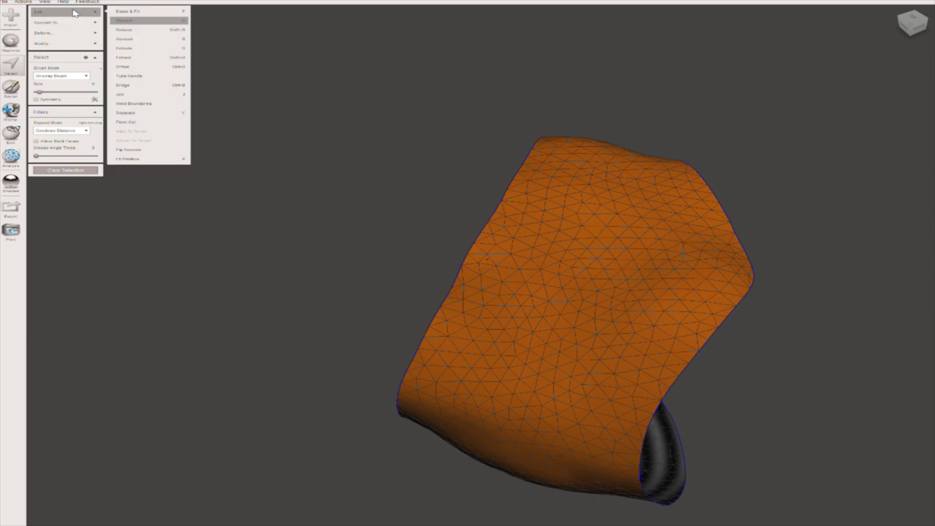
{"action": "left_click", "coordinate": [130, 40]}
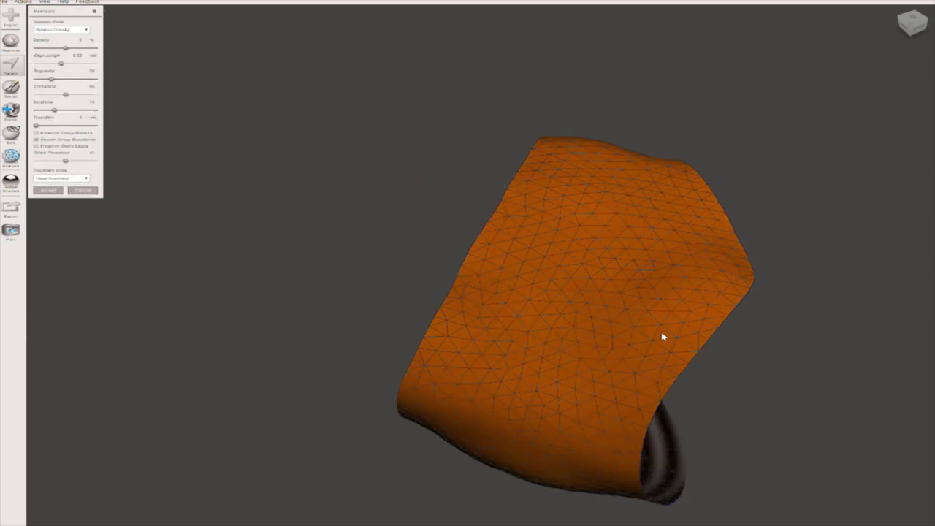
{"action": "scroll", "coordinate": [665, 333], "scroll_direction": "up", "scroll_amount": 5}
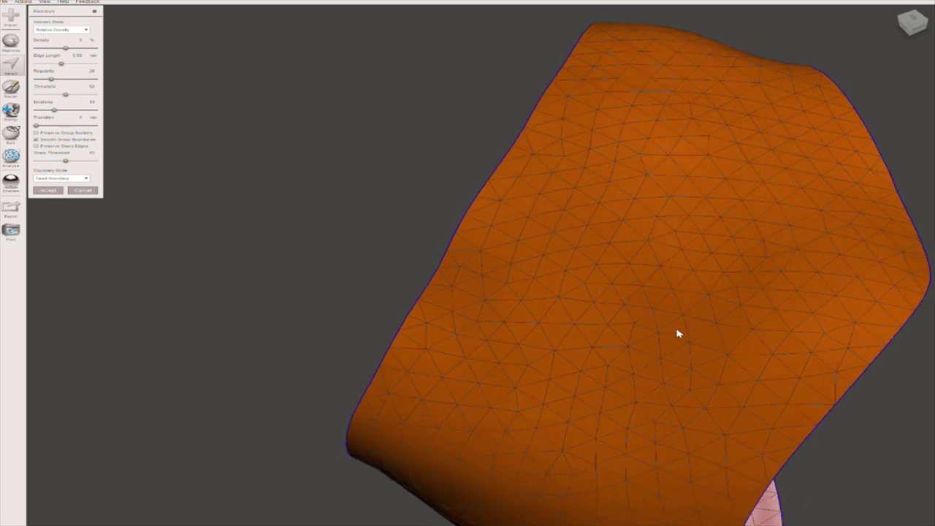
{"action": "right_click_drag", "start_coordinate": [677, 336], "coordinate": [538, 319]}
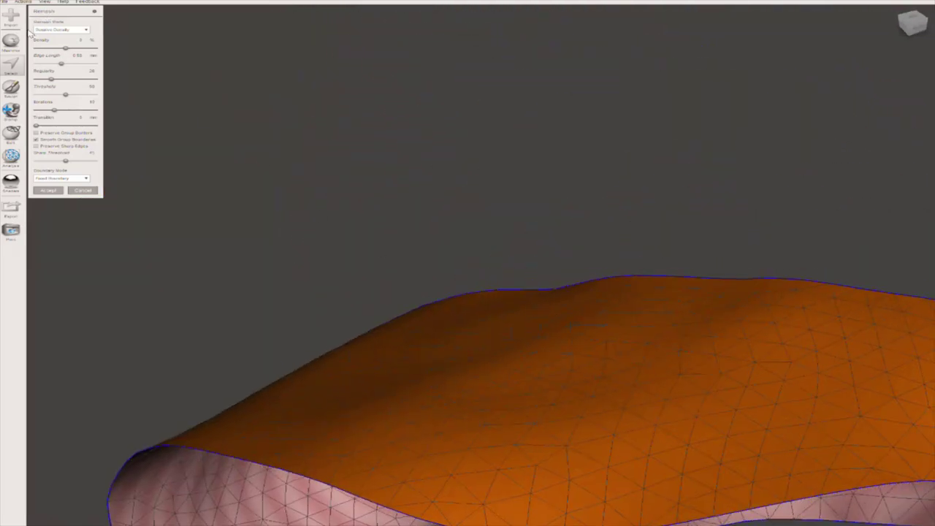
{"action": "left_click", "coordinate": [48, 191]}
{"action": "mouse_move", "coordinate": [68, 11]}
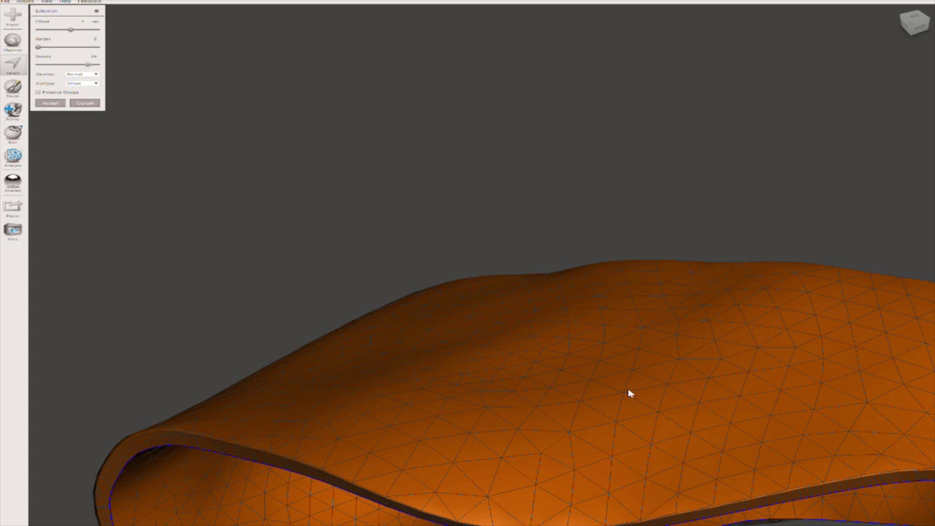
Check the shell's underside, then accept the 3 mm normal-direction extrusion
{"action": "right_click_drag", "start_coordinate": [630, 393], "coordinate": [650, 349]}
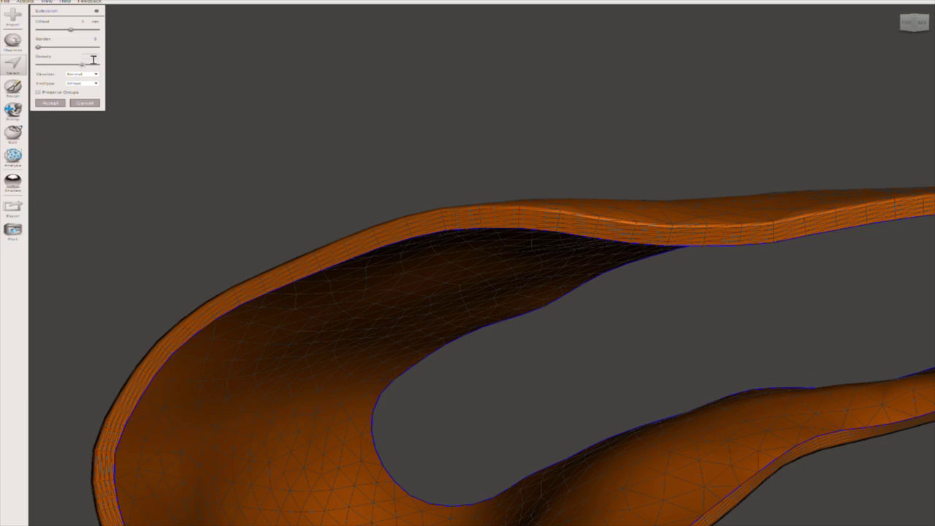
{"action": "left_click", "coordinate": [50, 103]}
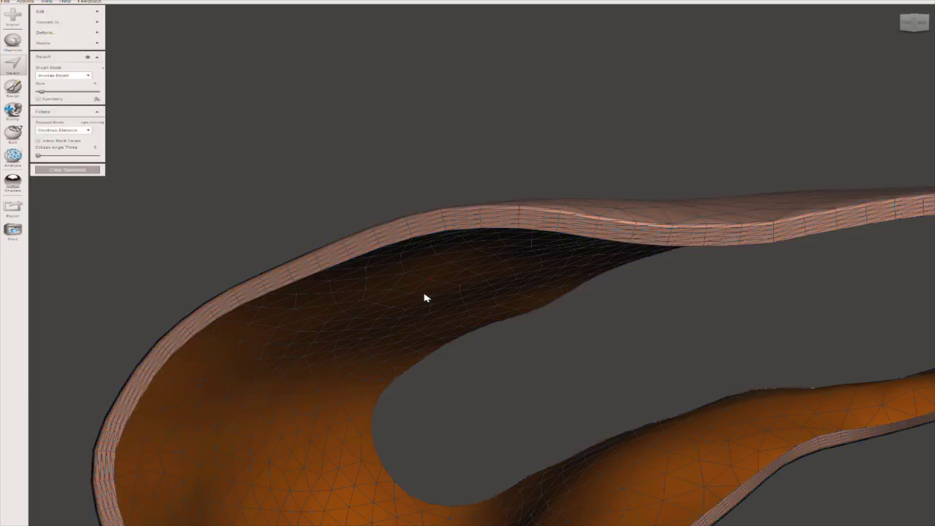
{"action": "right_click_drag", "start_coordinate": [414, 320], "coordinate": [381, 336]}
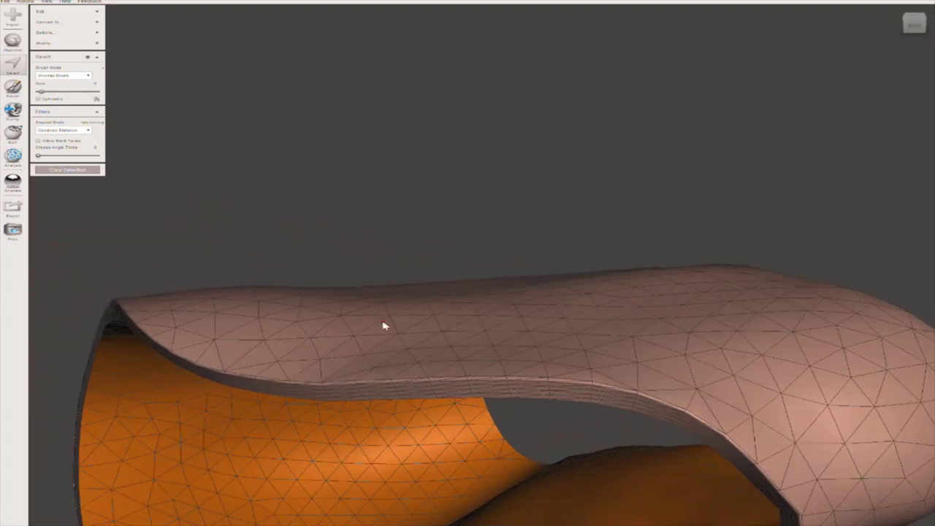